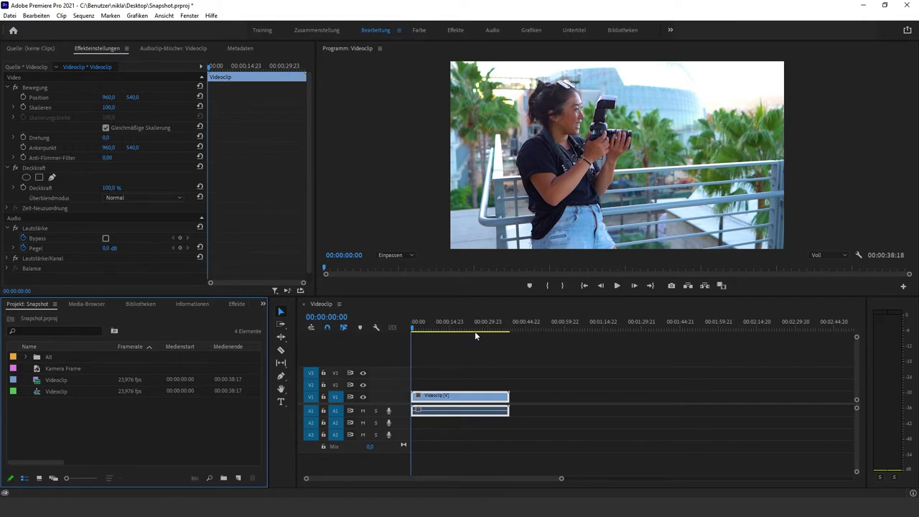
Insert a frame hold segment at 00:00:04:20 in the clip.
left_click(584, 344)
key("space")
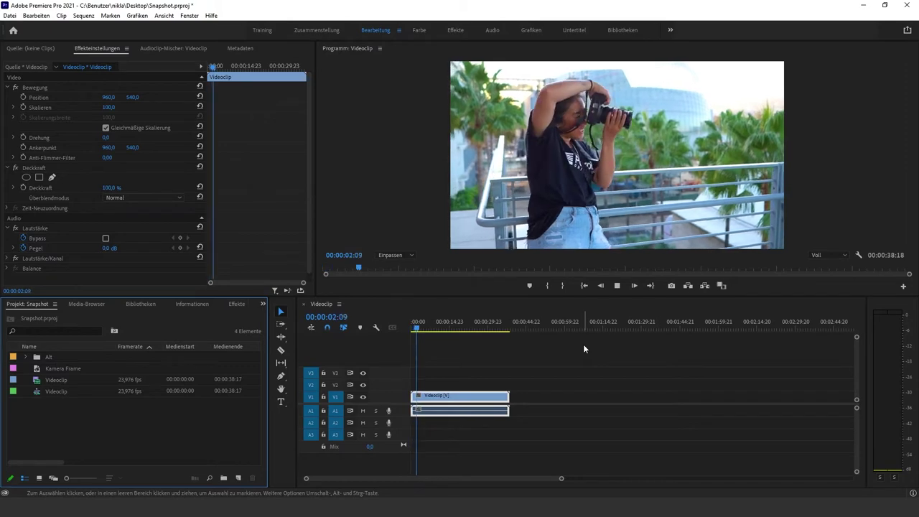
right_click(428, 399)
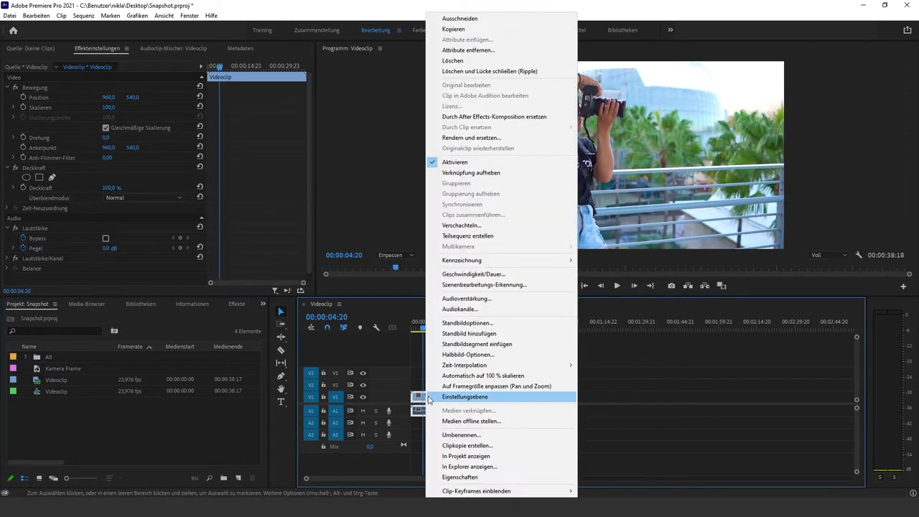
left_click(466, 346)
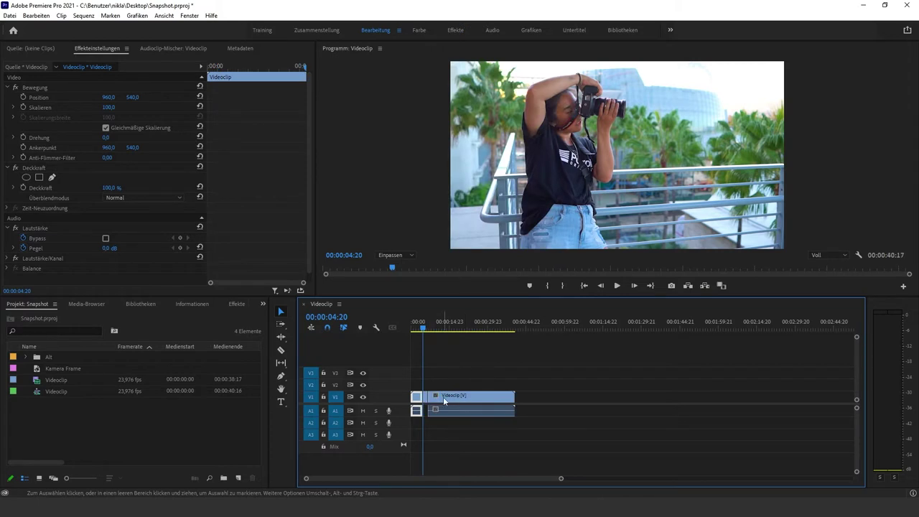
Push the remaining footage later, extend the hold to 00:00:05:14, and copy it to V2.
left_click_drag(443, 396, 456, 396)
key("=")
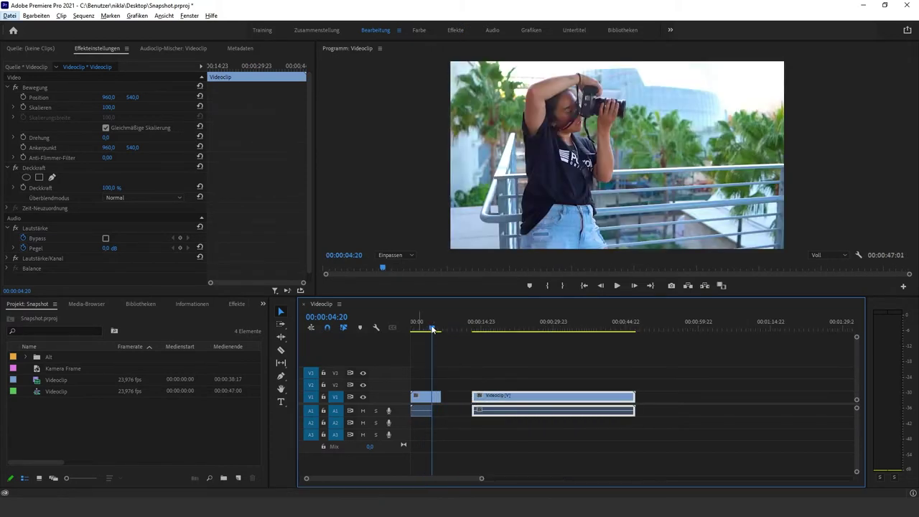
left_click(435, 328)
left_click_drag(434, 328, 436, 328)
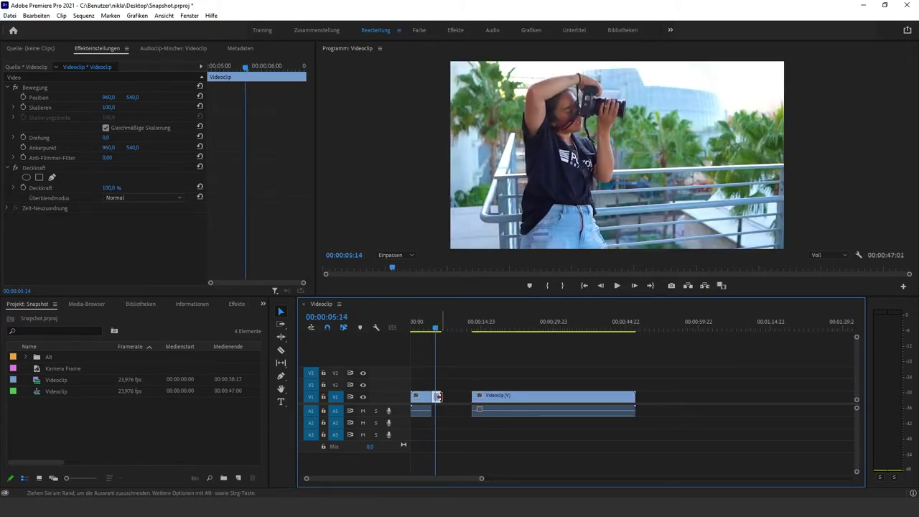
left_click_drag(438, 396, 456, 396)
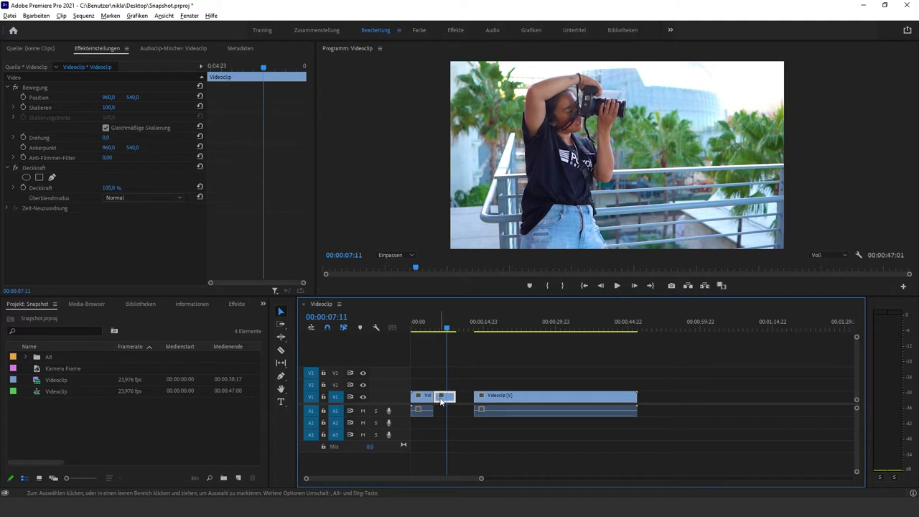
left_click_drag(440, 401, 442, 384)
Hide track V2 and search the Effects panel for 'gau'.
left_click(363, 384)
left_click(262, 304)
left_click(277, 358)
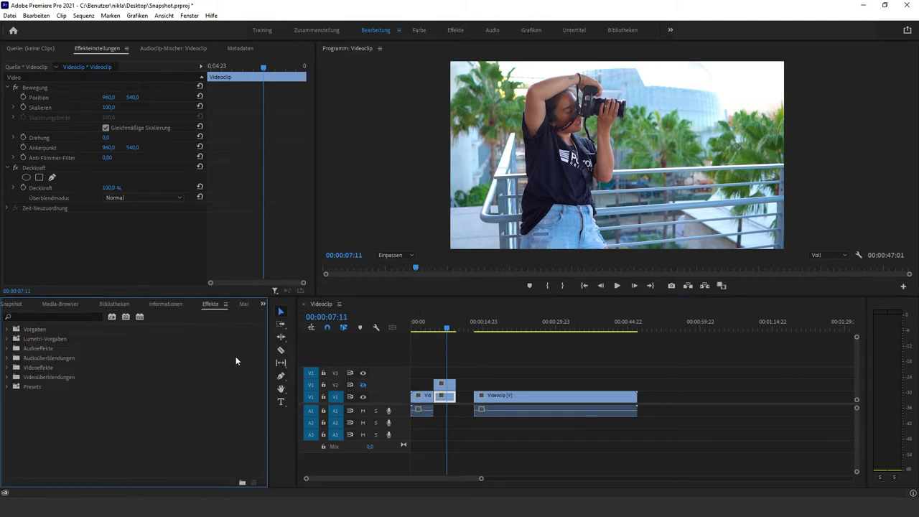
left_click(69, 316)
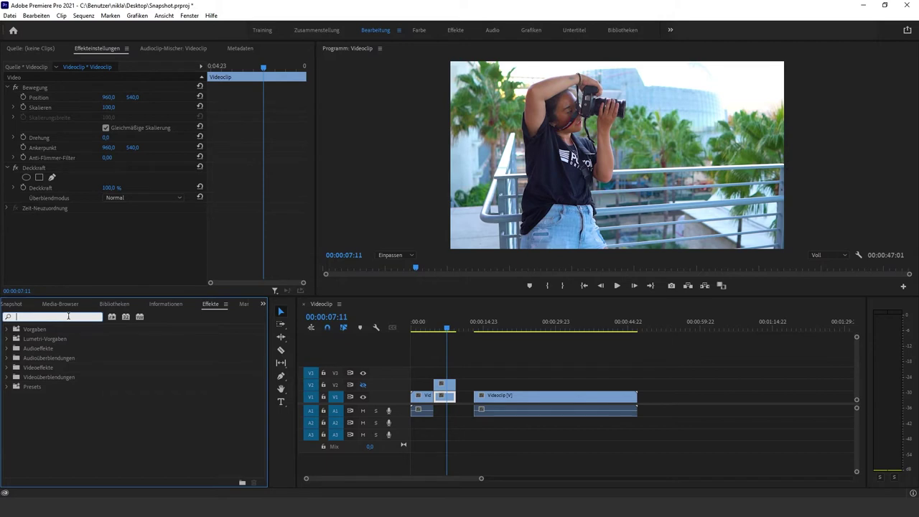
type("gau")
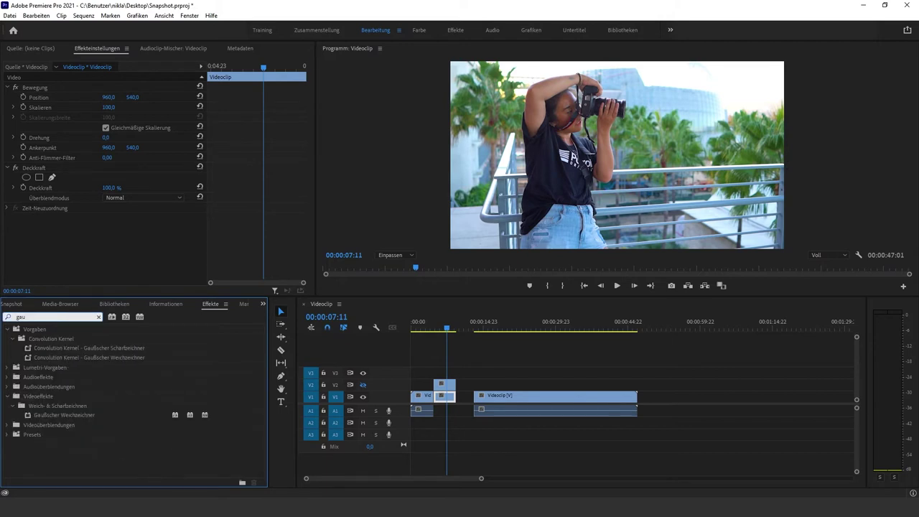
Apply Gaussian Blur 50 with Repeat Edge Pixels to the V1 still, then search 'schwarz we'.
left_click_drag(61, 415, 443, 396)
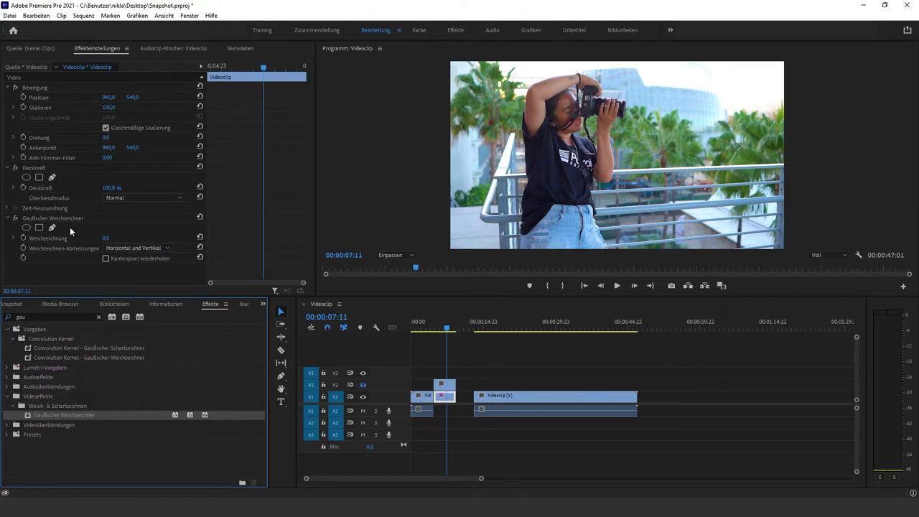
left_click(106, 238)
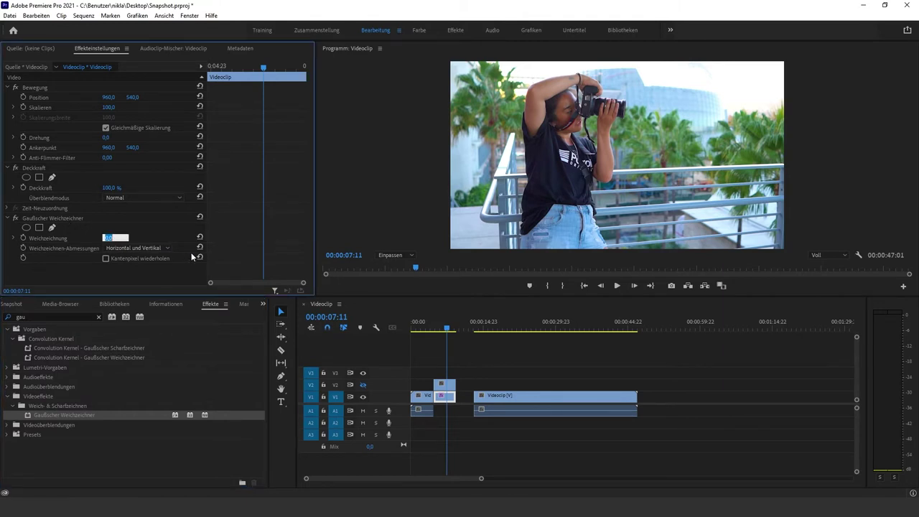
type("50")
key("Return")
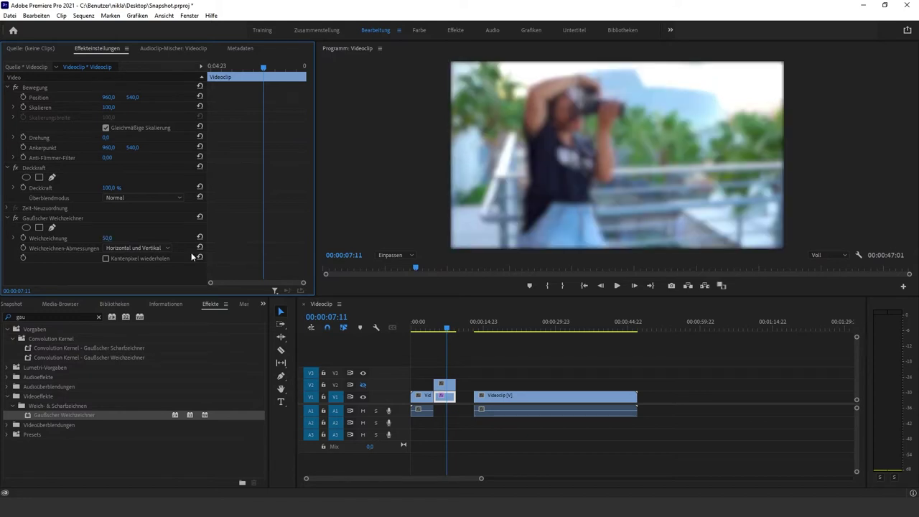
left_click(105, 258)
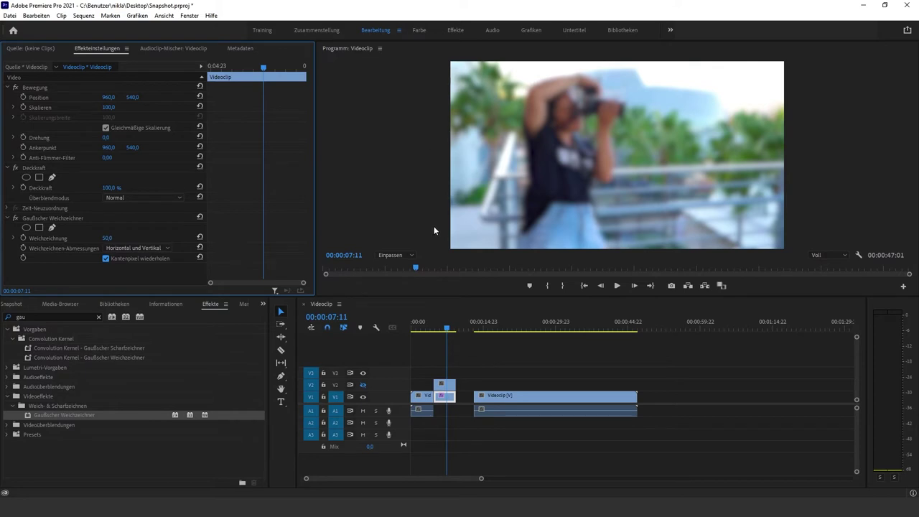
double_click(43, 316)
type("schwarz")
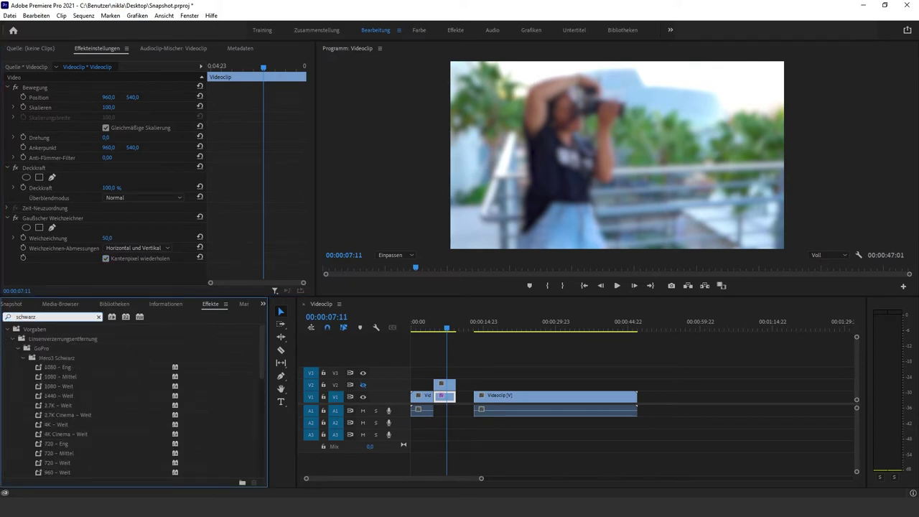
type(" we")
Apply Black & White to the blurred still and add a -2 Lumetri vignette.
left_click_drag(54, 386, 446, 400)
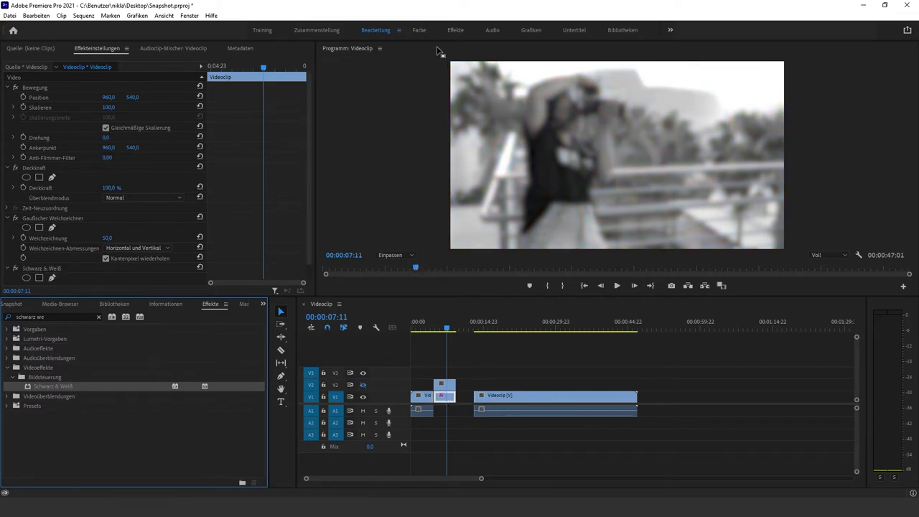
left_click(417, 29)
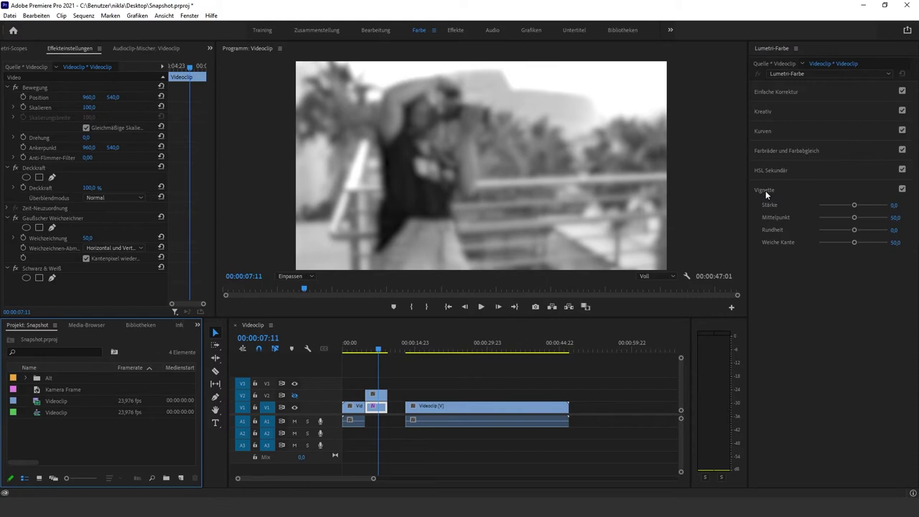
mouse_move(853, 205)
left_mouse_down()
mouse_move(830, 205)
mouse_move(833, 218)
mouse_move(870, 230)
left_mouse_up()
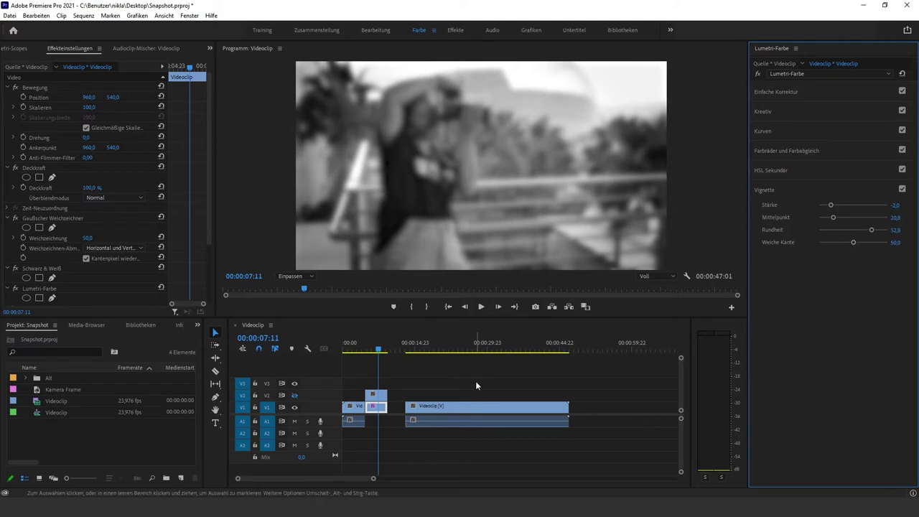
left_click(373, 31)
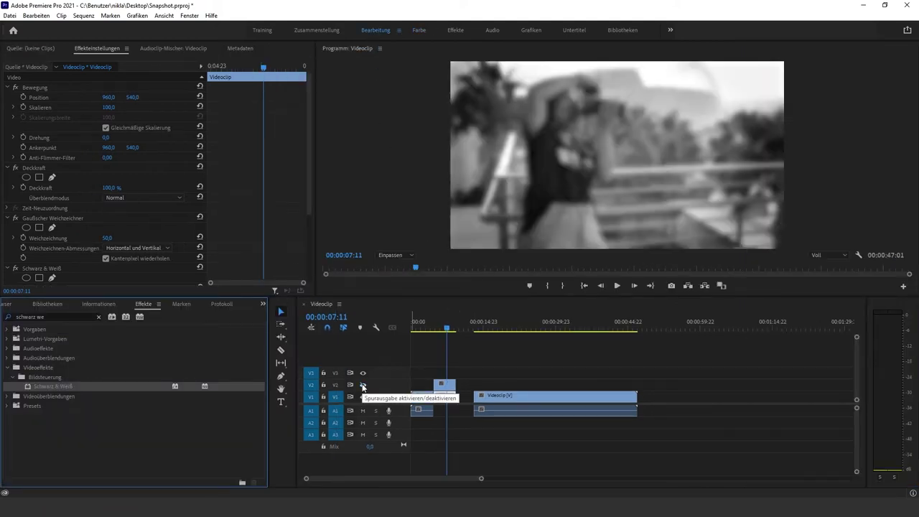
Show V2 again and give its still Scale 60 and Rotation -7° in Effect Controls.
left_click(363, 386)
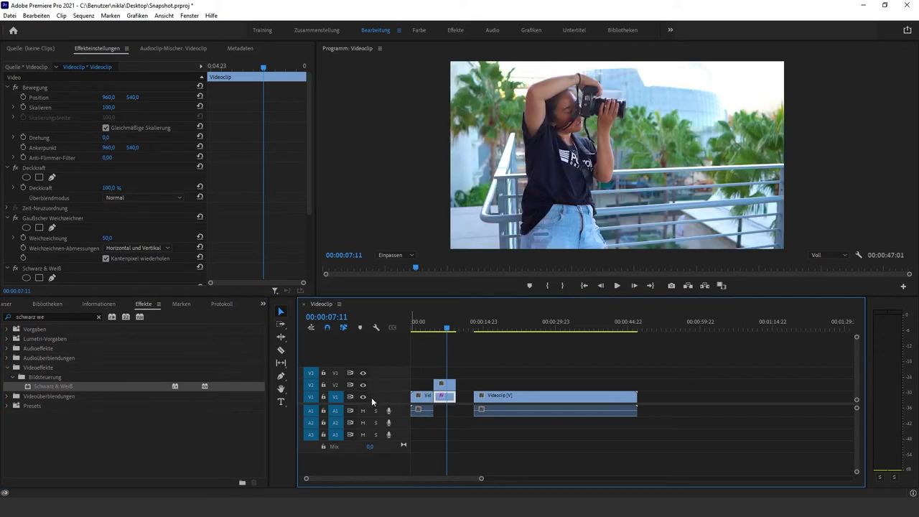
left_click(443, 396)
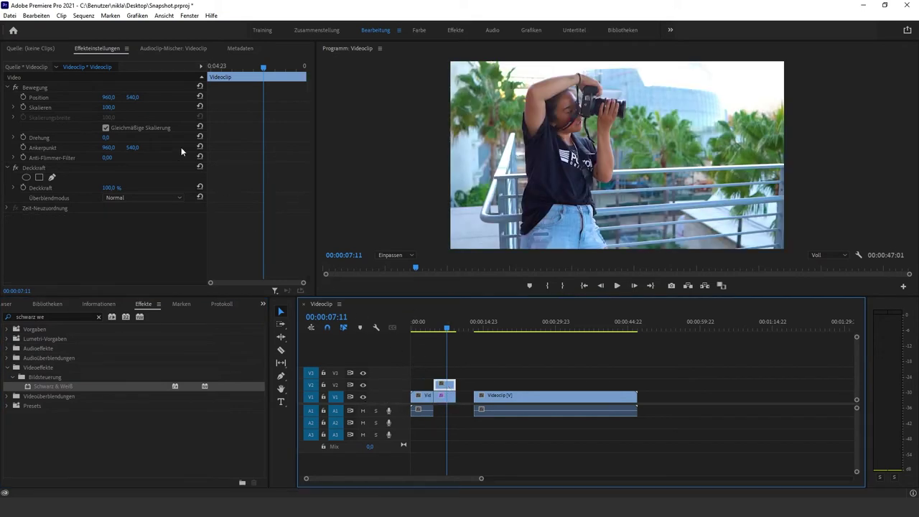
left_click(109, 107)
type("60")
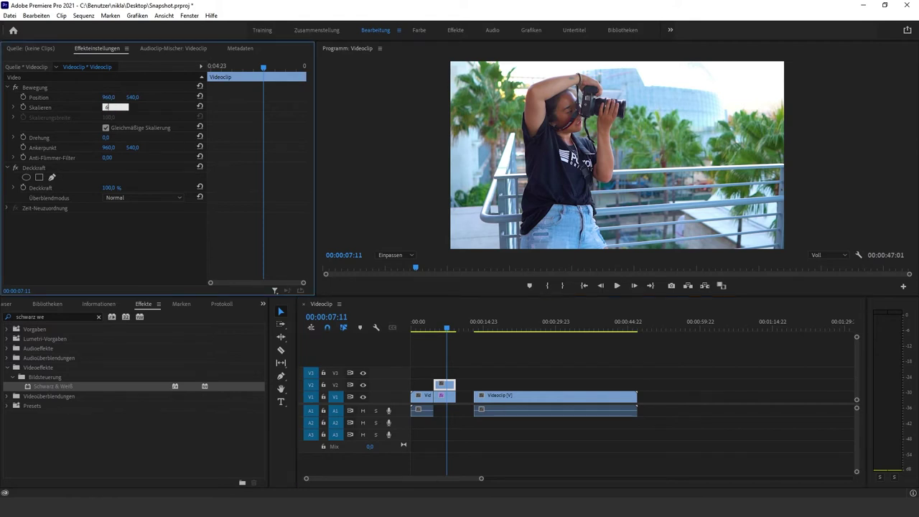
key("Return")
left_click(106, 137)
type("-7")
key("Return")
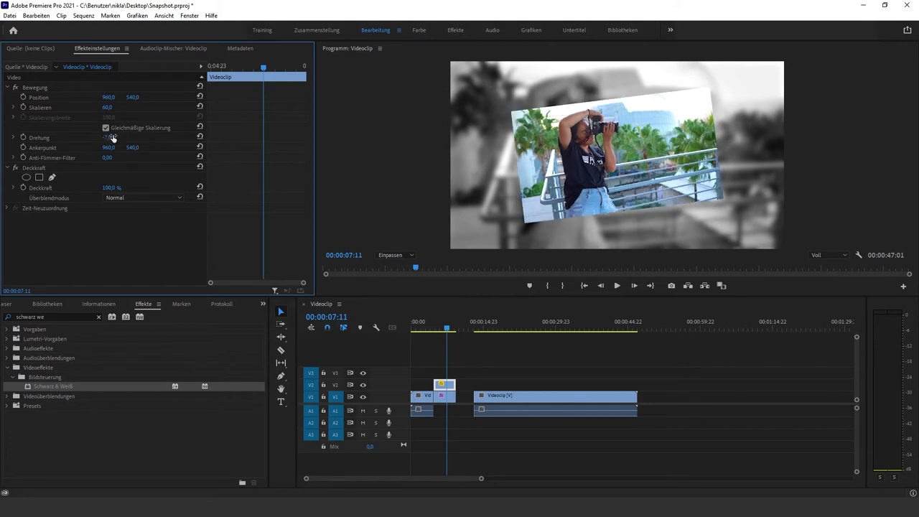
left_click(263, 304)
left_click(272, 316)
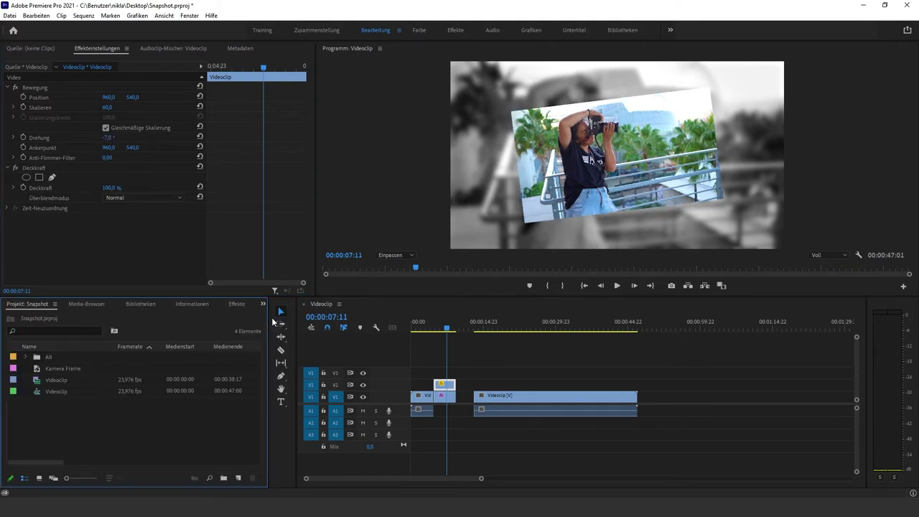
Create a white (FFFFFF) colour matte named Farbfläche.
left_click(236, 479)
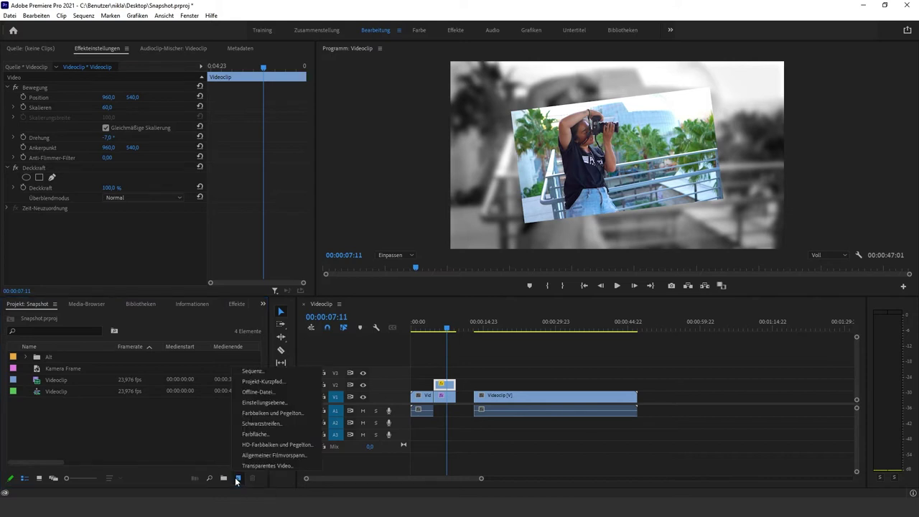
left_click(253, 432)
left_click(468, 285)
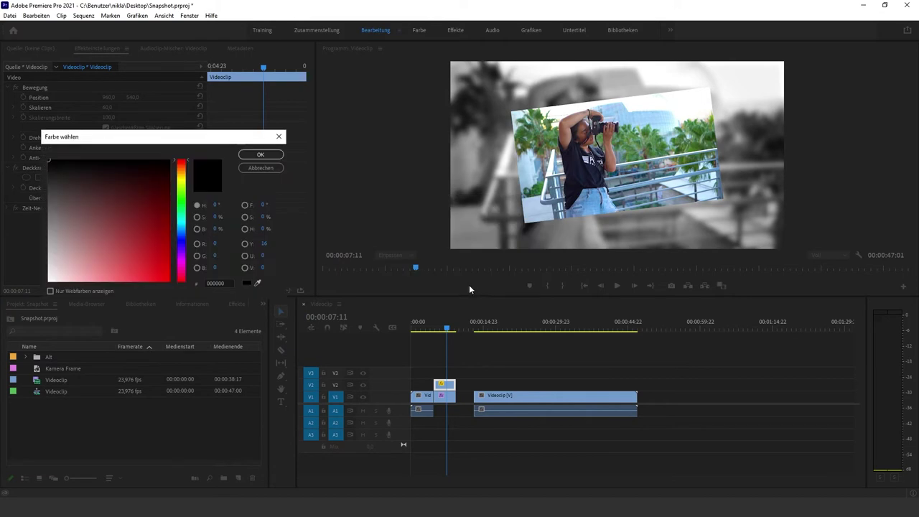
left_click_drag(123, 206, 33, 295)
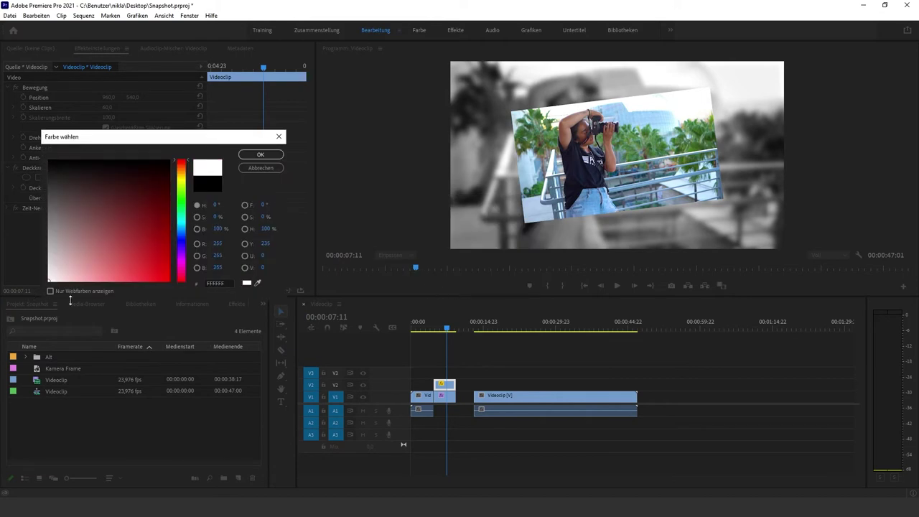
left_click(261, 155)
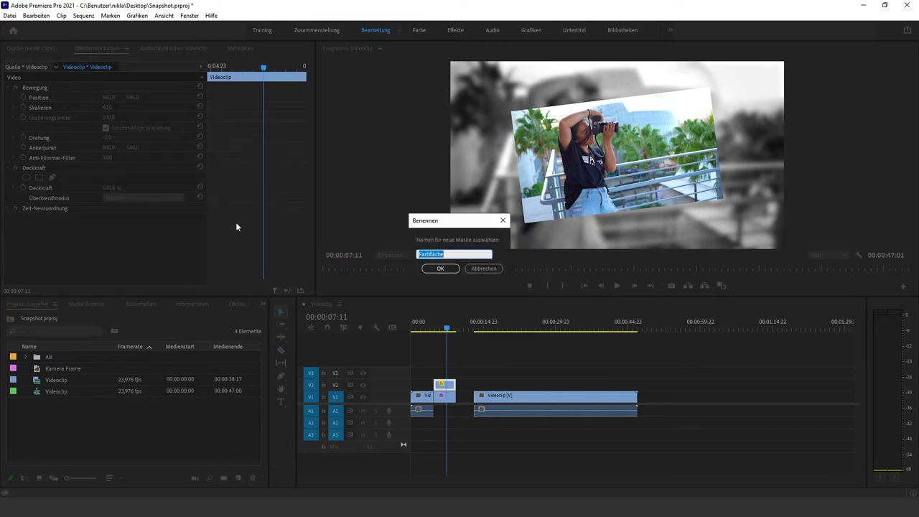
left_click(442, 271)
Move the still up to V3 and place the Farbfläche matte on V2 beneath it.
left_click_drag(442, 384, 445, 372)
left_click(132, 374)
left_click_drag(132, 374, 485, 384)
key("equal")
key("equal")
key("equal")
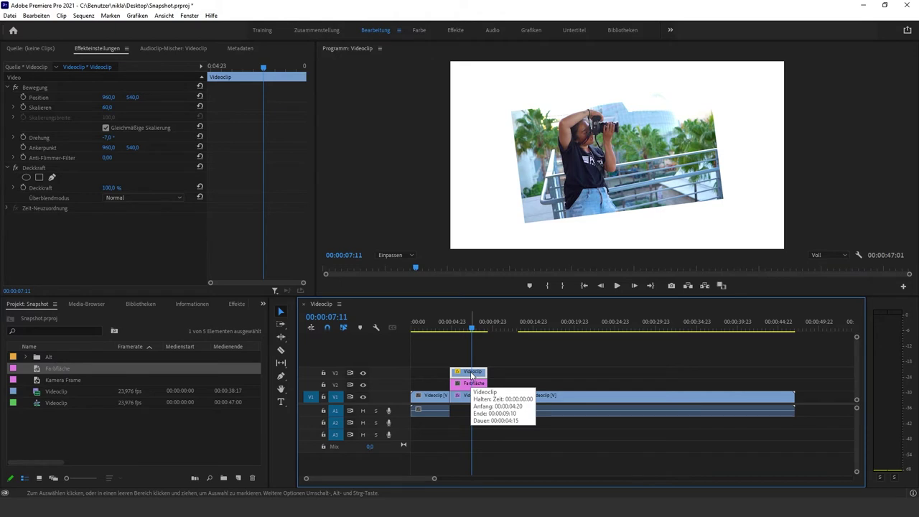
Paste the still's motion and opacity attributes onto the Farbfläche matte.
left_click(471, 385)
right_click(470, 386)
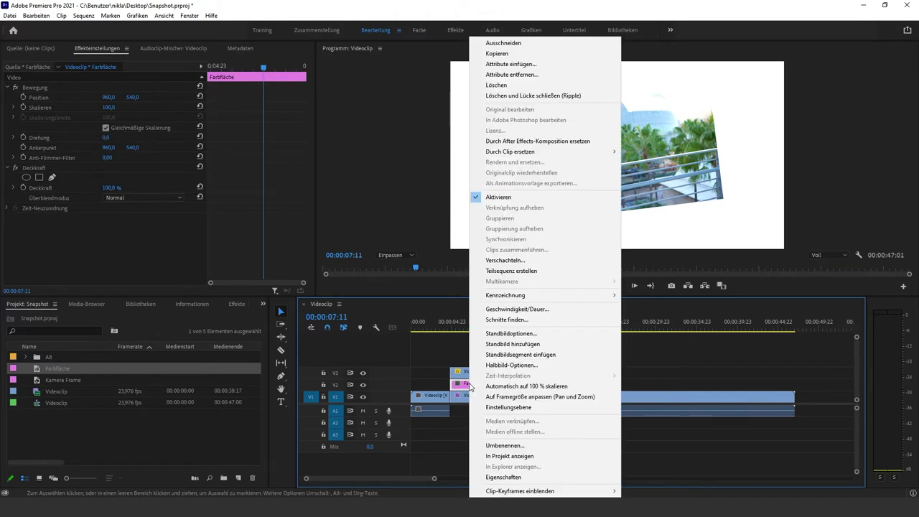
left_click(520, 64)
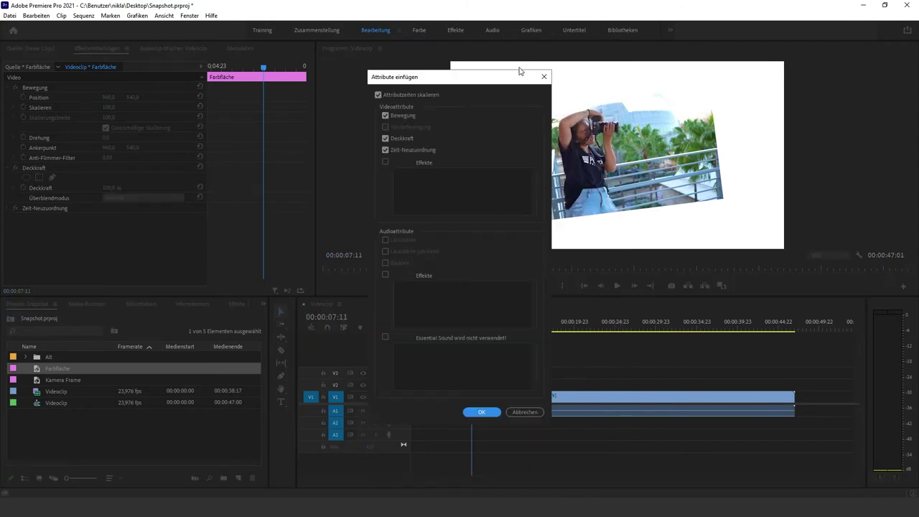
left_click(479, 411)
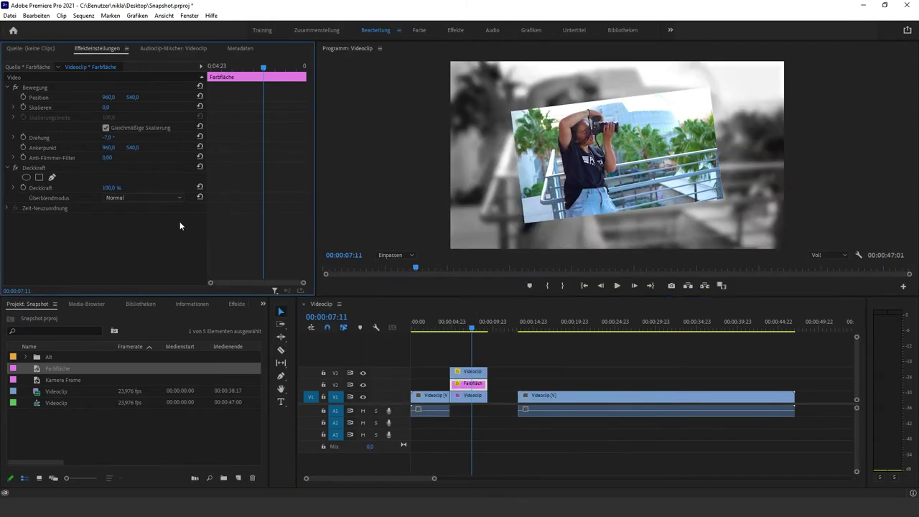
Scale the matte to 65 with uniform scaling off and width 63.
left_click(105, 107)
type("65")
key("Return")
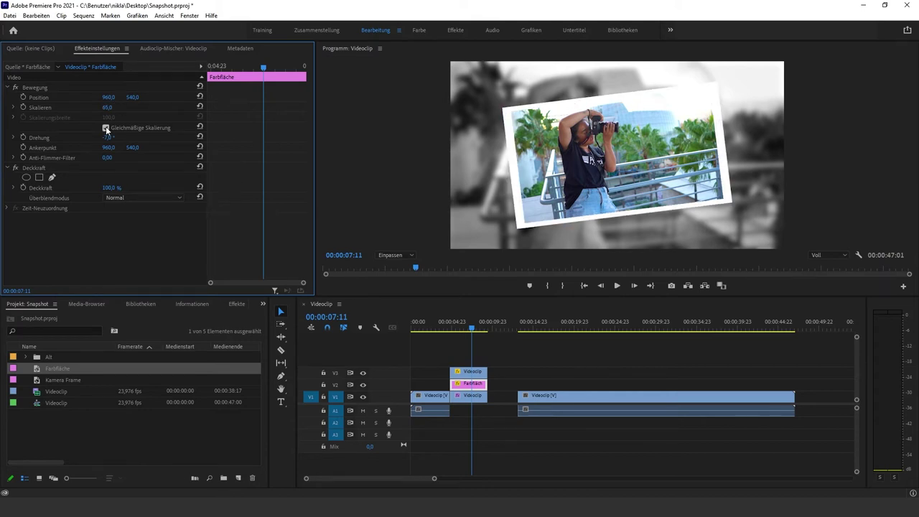
left_click(106, 128)
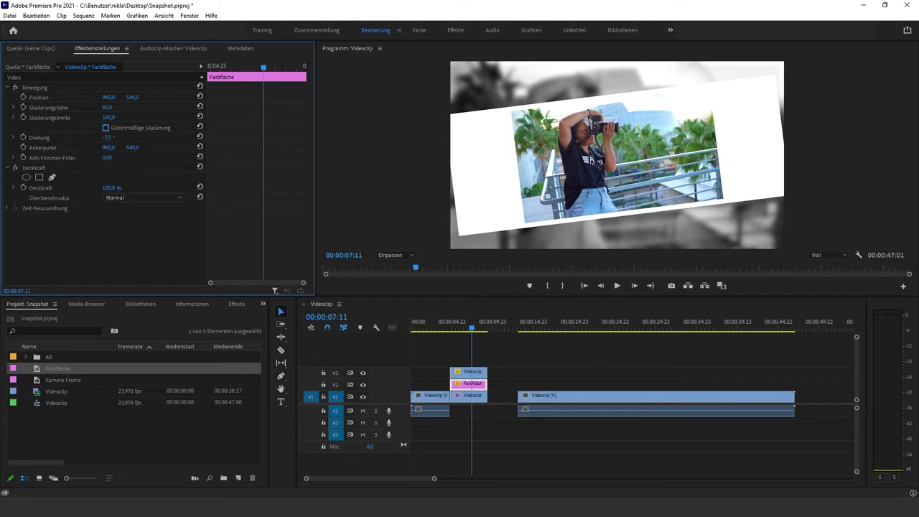
type("63")
key("Return")
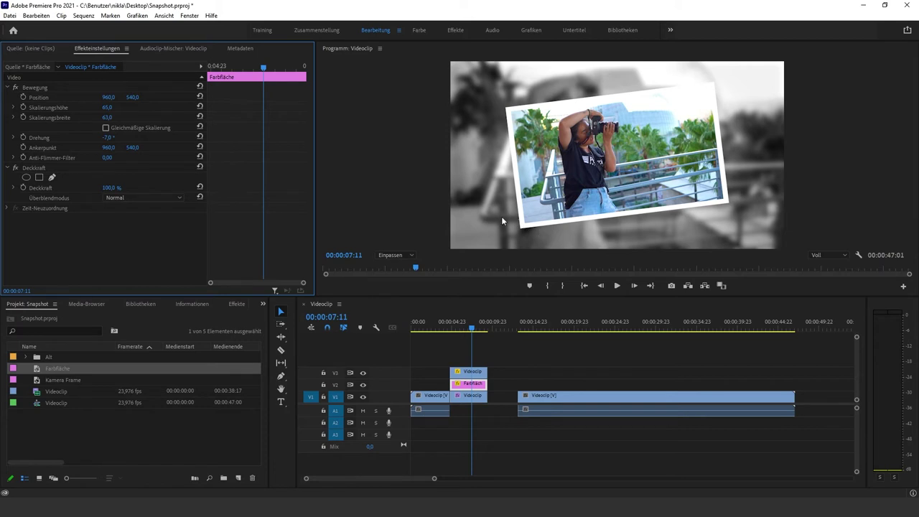
left_click(122, 431)
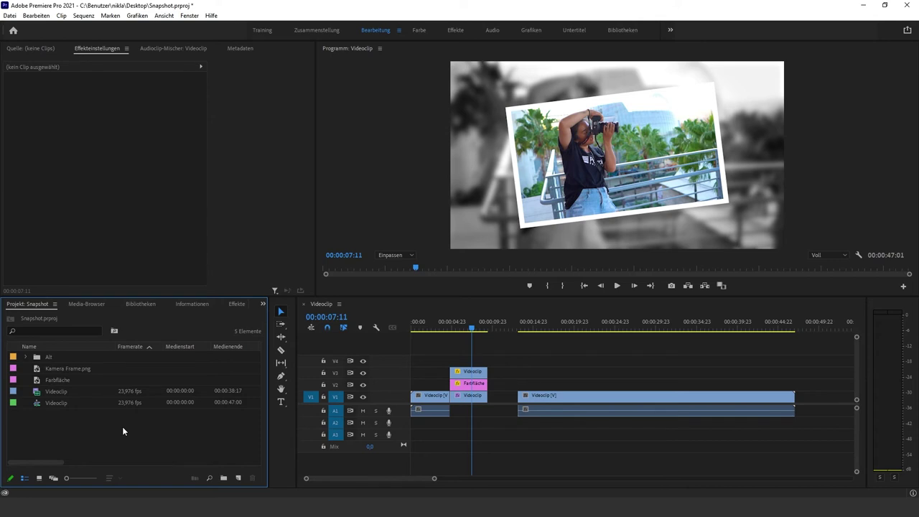
Put Kamera Frame.png on V4 with the still's pasted attributes, then select the V2–V4 clips.
left_click_drag(65, 368, 486, 359)
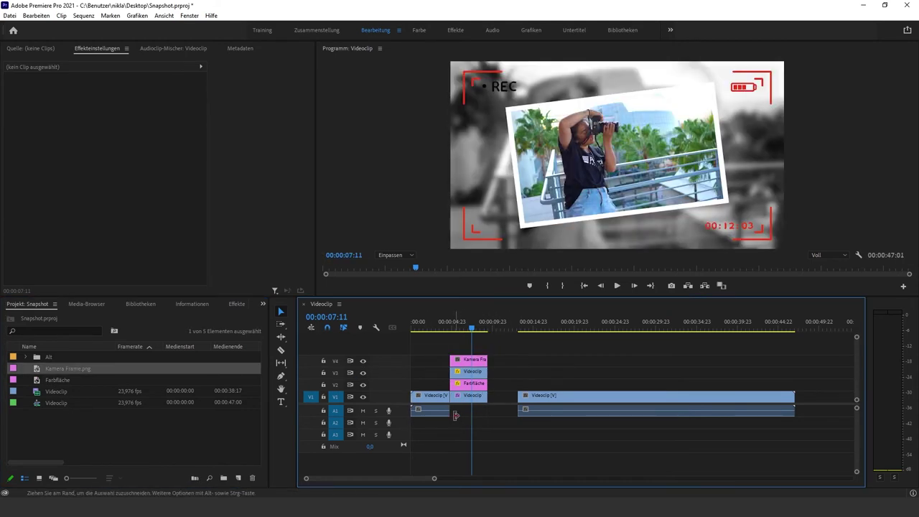
left_click(468, 372)
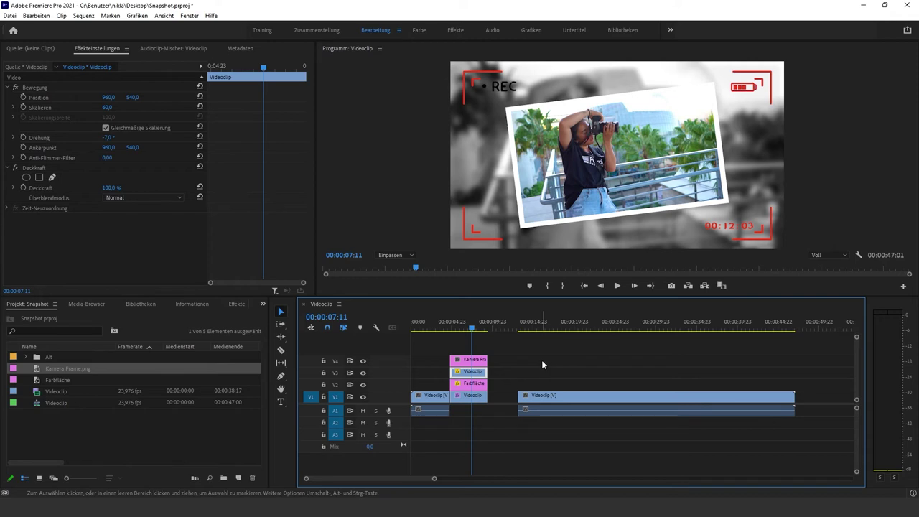
left_click(471, 360)
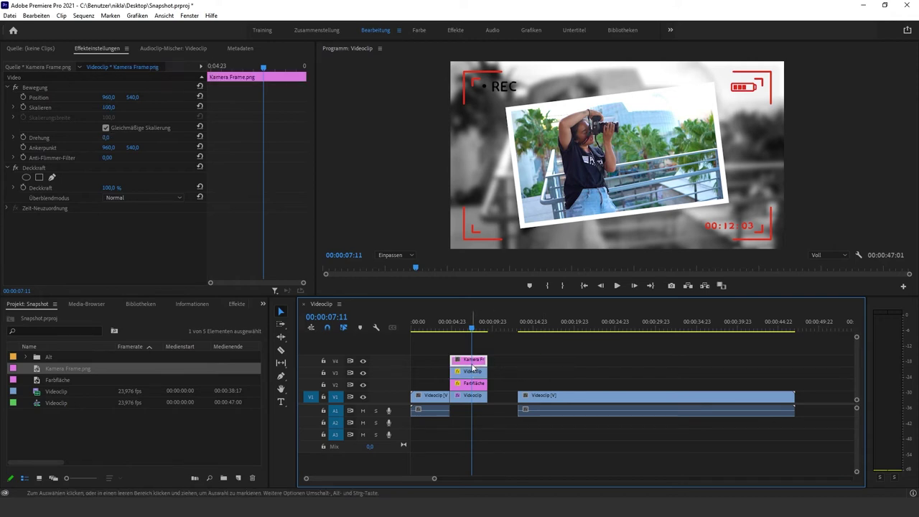
right_click(471, 362)
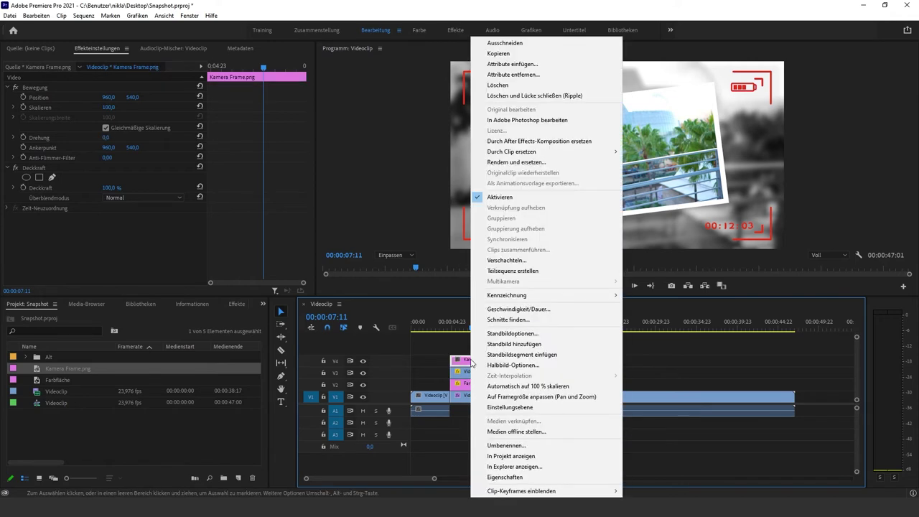
left_click(526, 66)
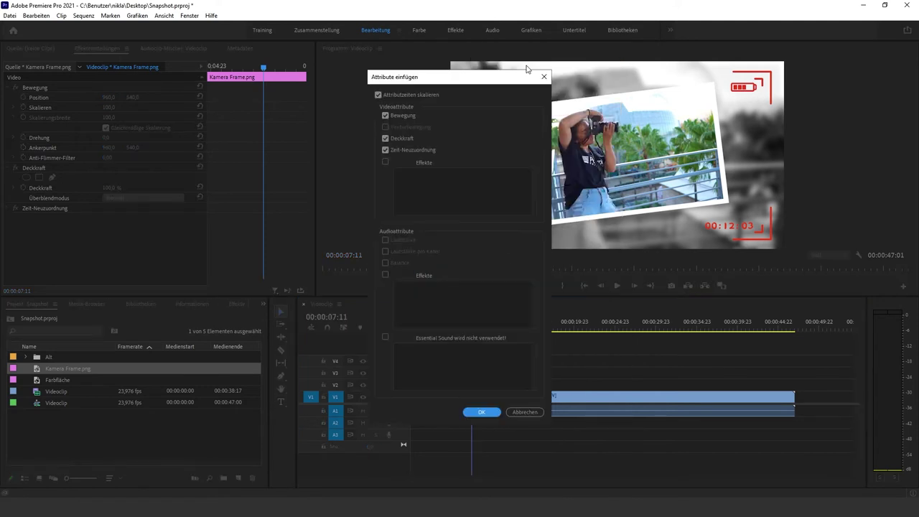
left_click(485, 411)
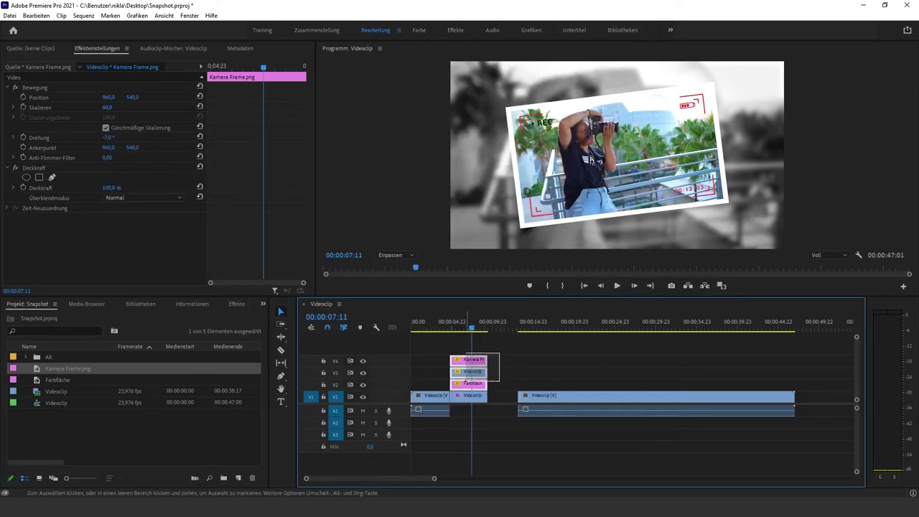
left_click_drag(499, 353, 463, 387)
right_click(463, 363)
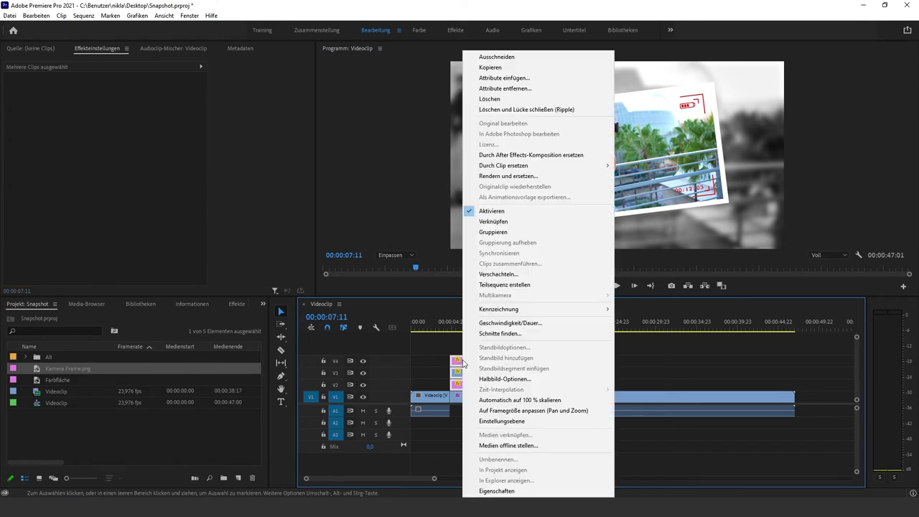
Nest the selected clips as Verschachtelte Sequenz 02 and go to its start in Effect Controls.
left_click(507, 274)
left_click(437, 263)
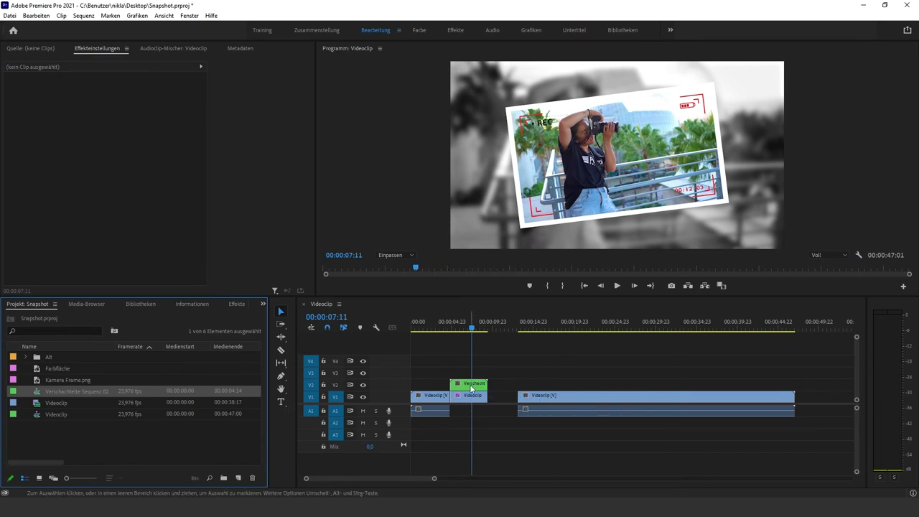
left_click(471, 385)
left_click_drag(262, 67, 205, 78)
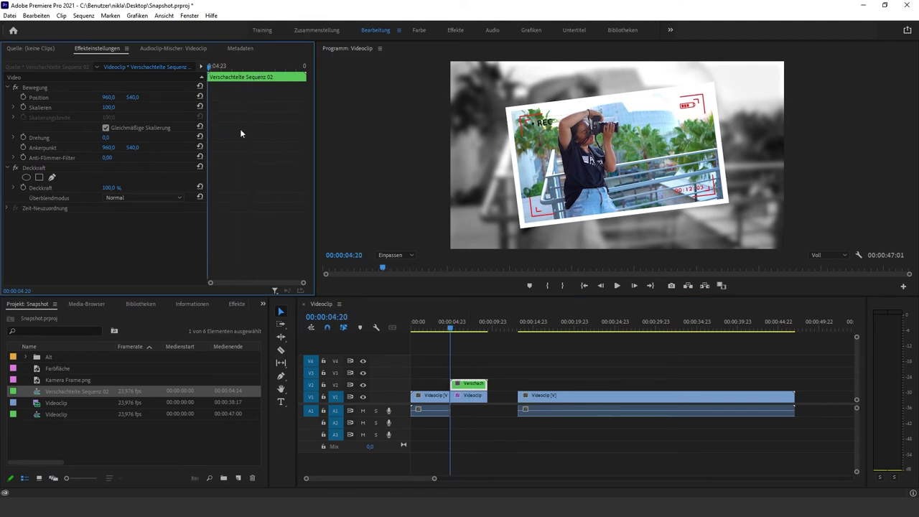
Keyframe the nested clip's scale from 100 to 110 and rotation from 0° to 4°.
left_click(23, 106)
left_click(22, 137)
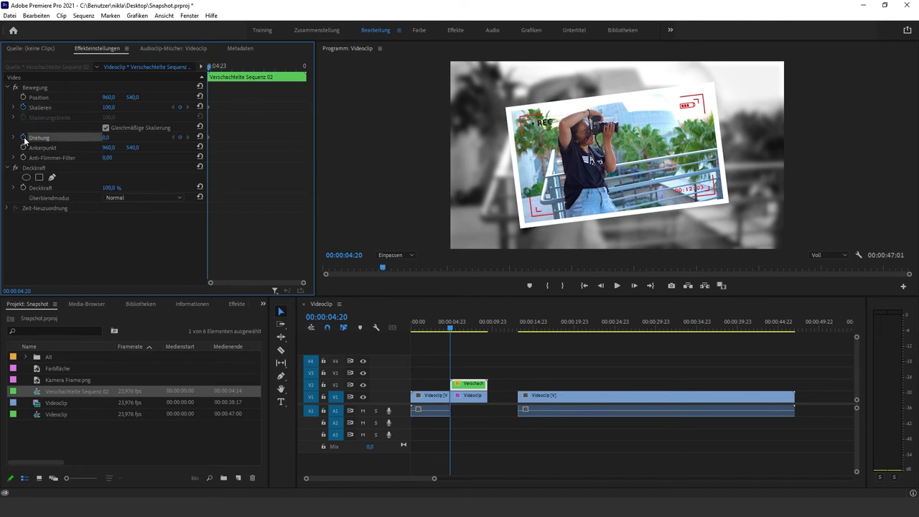
left_click_drag(228, 76, 313, 68)
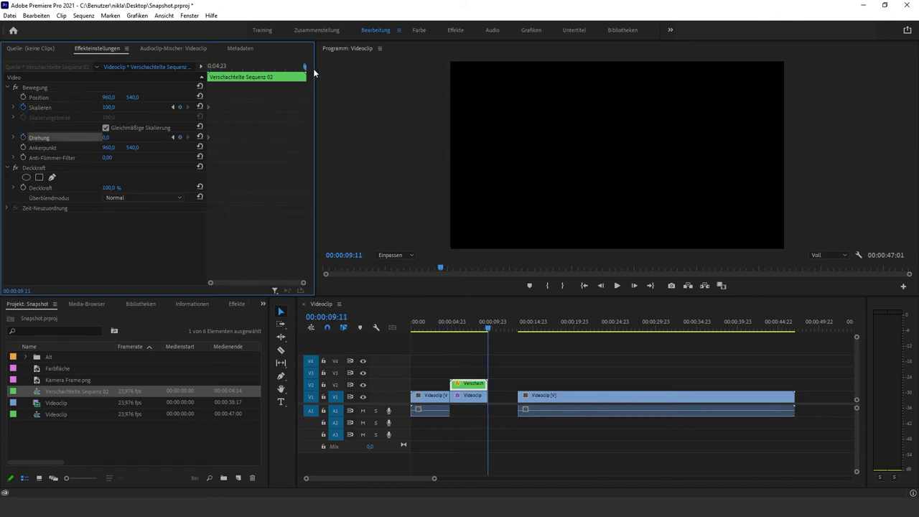
left_click(108, 107)
type("110")
key("Return")
left_click(106, 137)
type("4")
key("Return")
Apply ease in and ease out to the scale and rotation keyframes.
left_click_drag(292, 99, 313, 149)
right_click(306, 138)
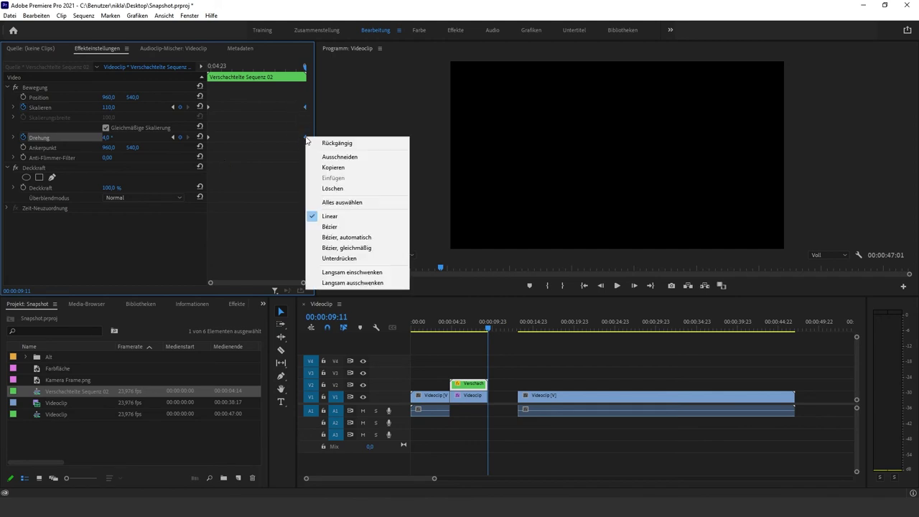
left_click(362, 273)
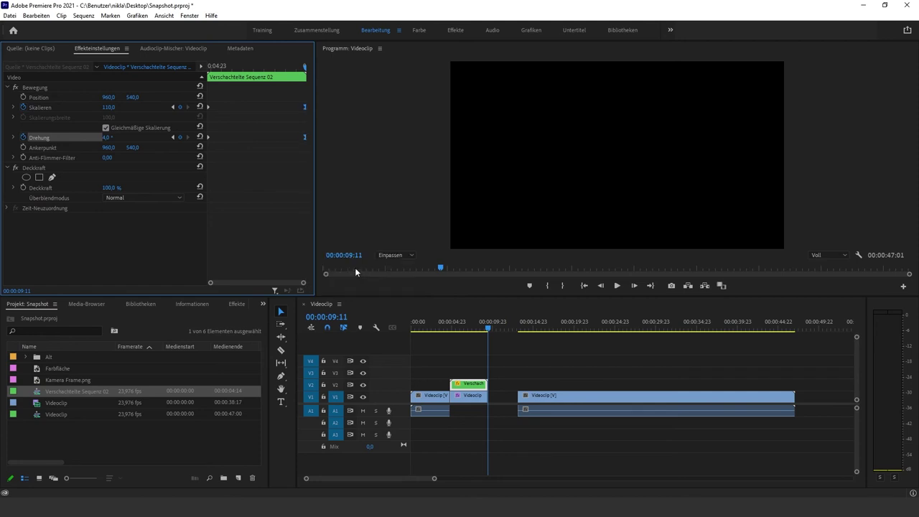
right_click(208, 139)
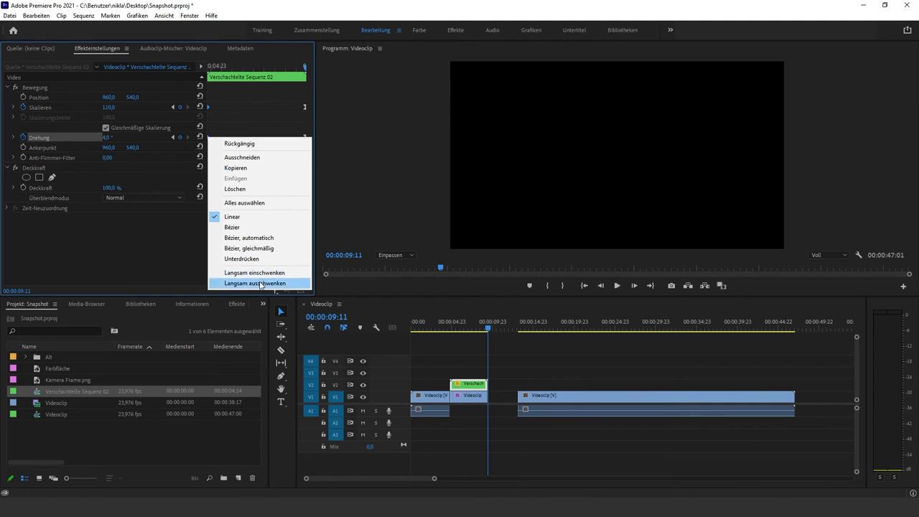
left_click(260, 283)
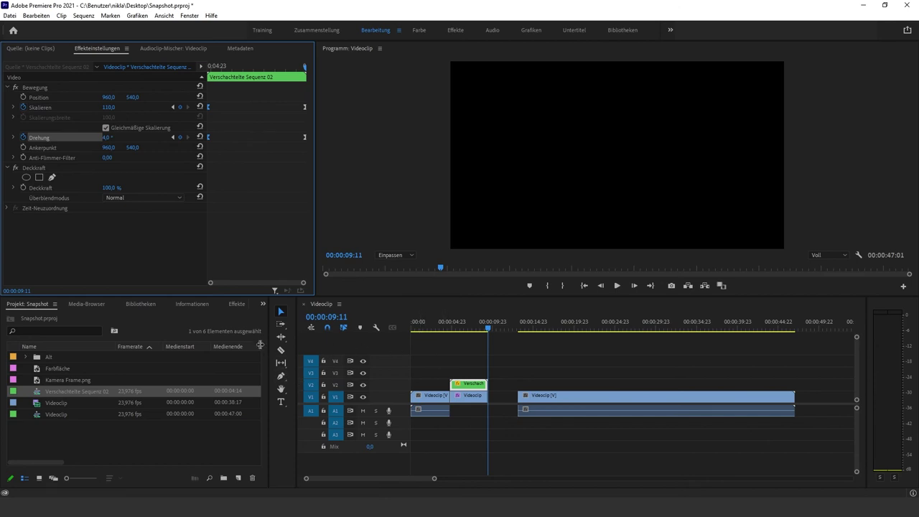
Add the Übergang zu Weiß transition at the cut into the nested snapshot.
left_click(443, 327)
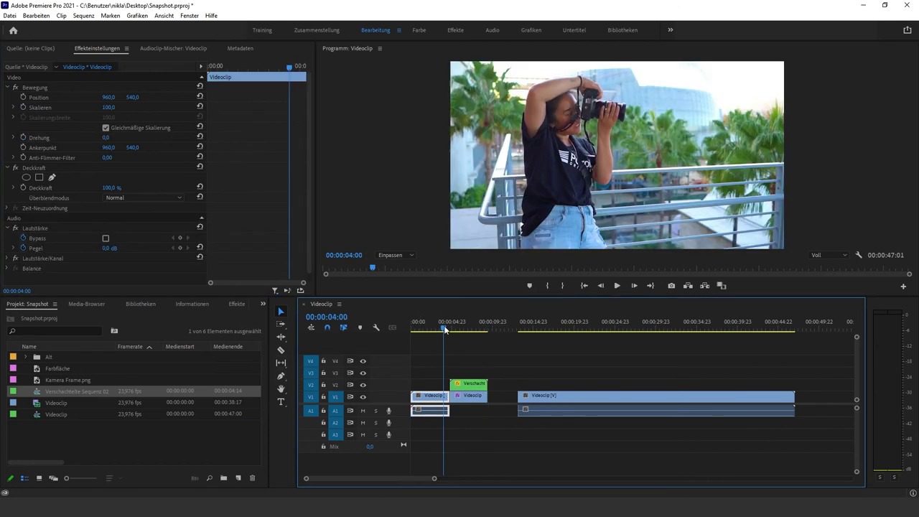
left_click(432, 411)
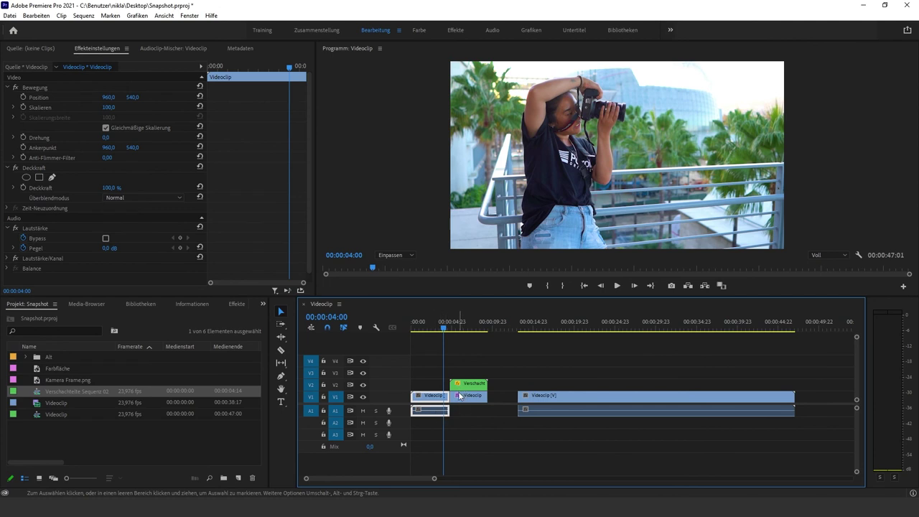
left_click(237, 304)
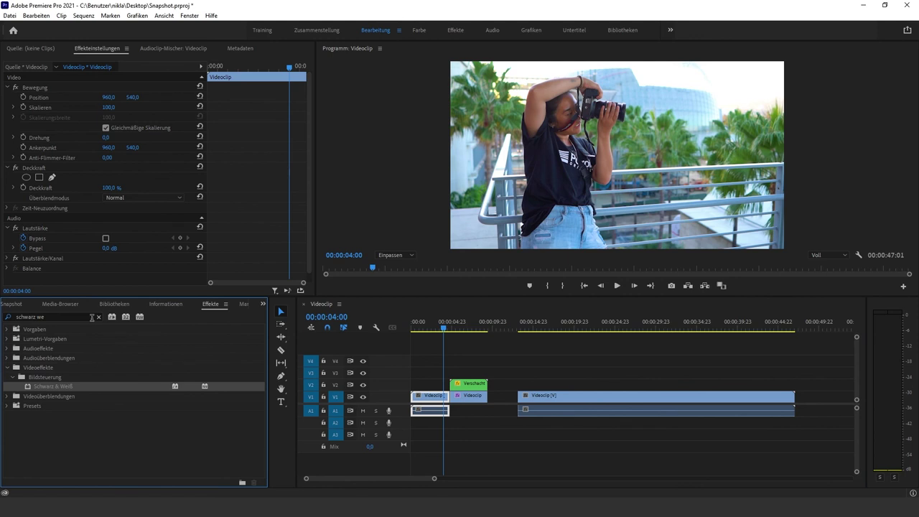
left_click(98, 317)
left_click(67, 315)
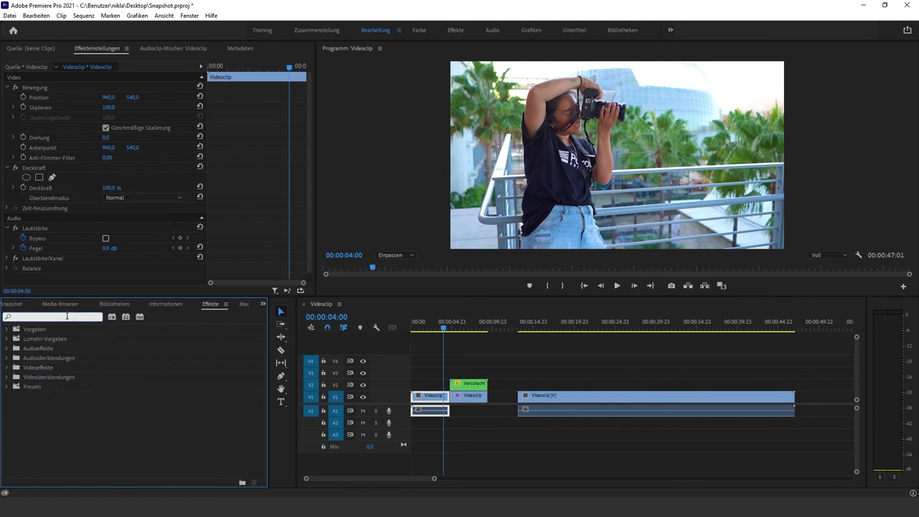
type("weiß")
left_click_drag(29, 414, 460, 396)
Play the sequence from the start to preview the white flash and snapshot.
scroll(451, 397, "up", 3)
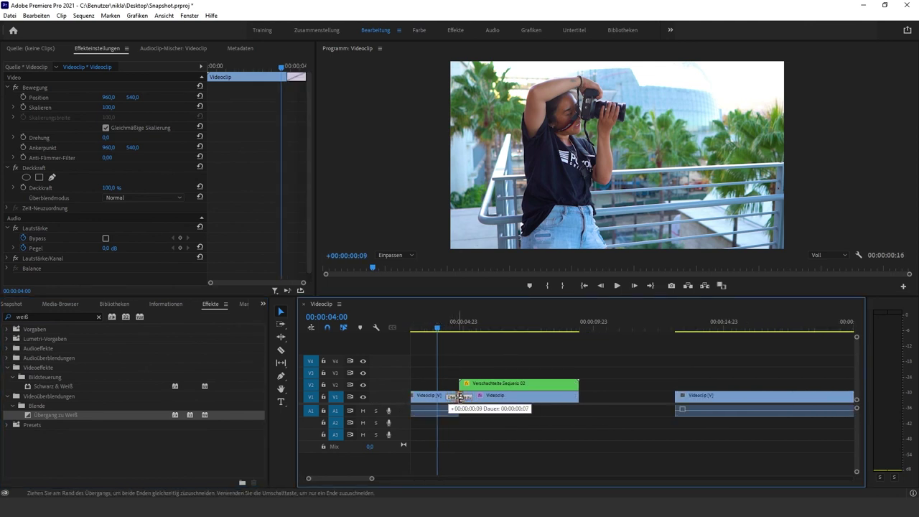
scroll(558, 447, "down", 2)
key("Home")
key("space")
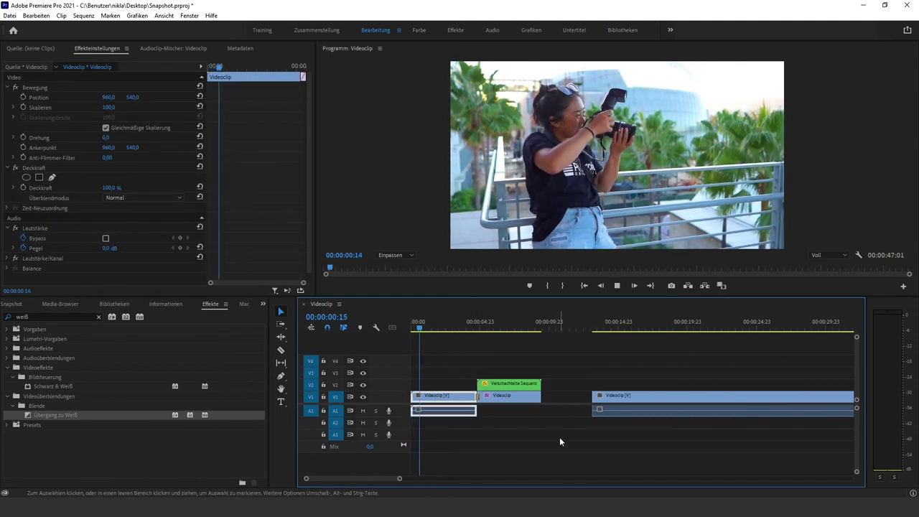